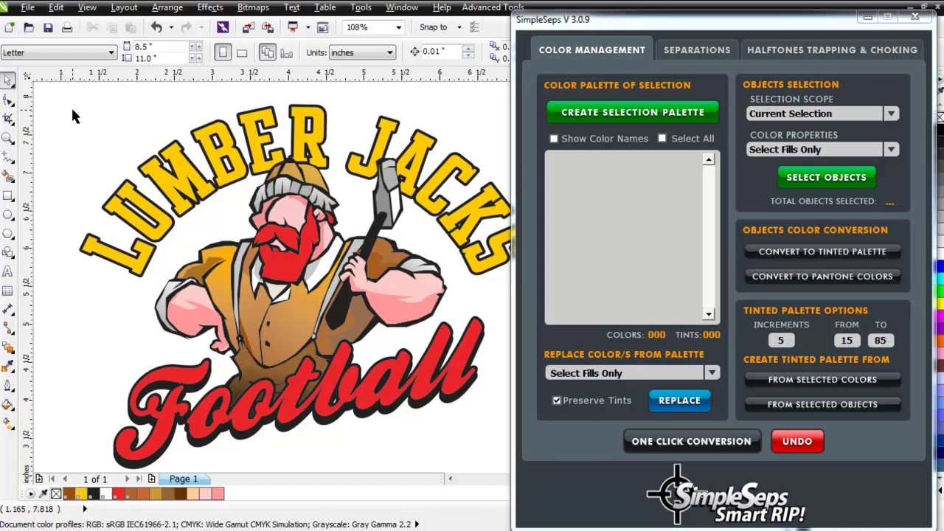
- Convert all the mascot artwork to a tinted palette of black, orange, red, white and brown
key(ctrl+a)
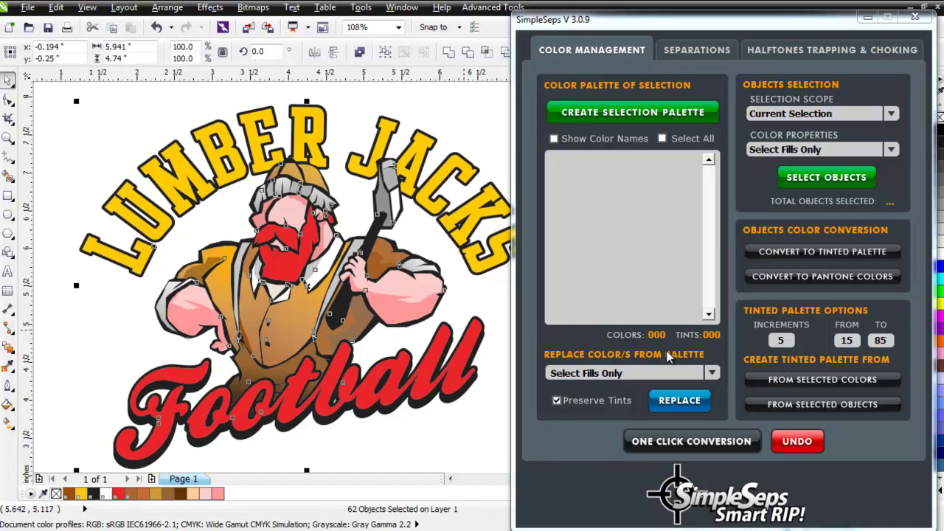
click(625, 115)
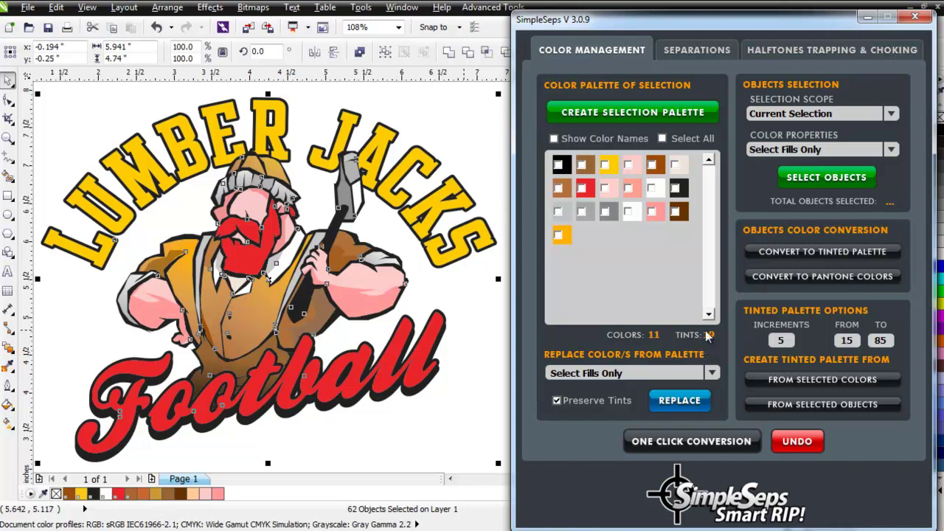
click(559, 165)
click(559, 235)
click(582, 188)
click(630, 212)
click(655, 164)
click(700, 443)
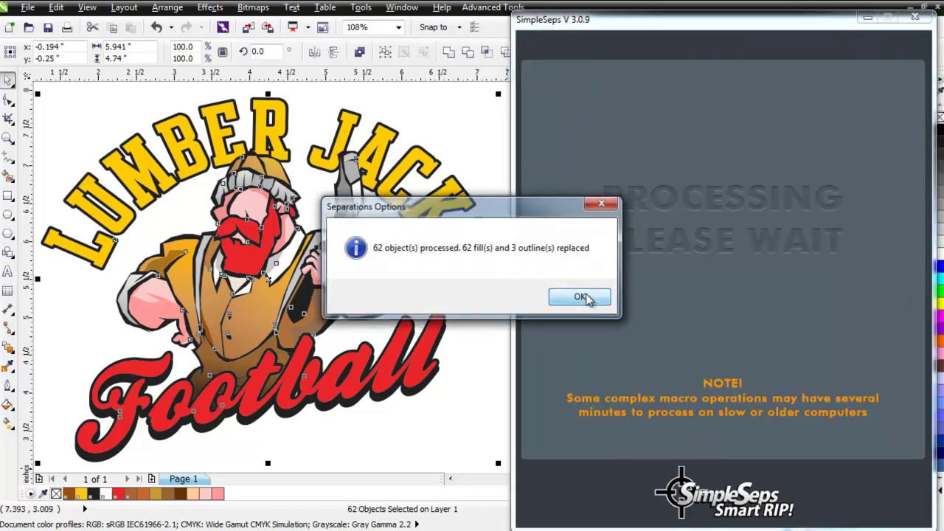
click(583, 297)
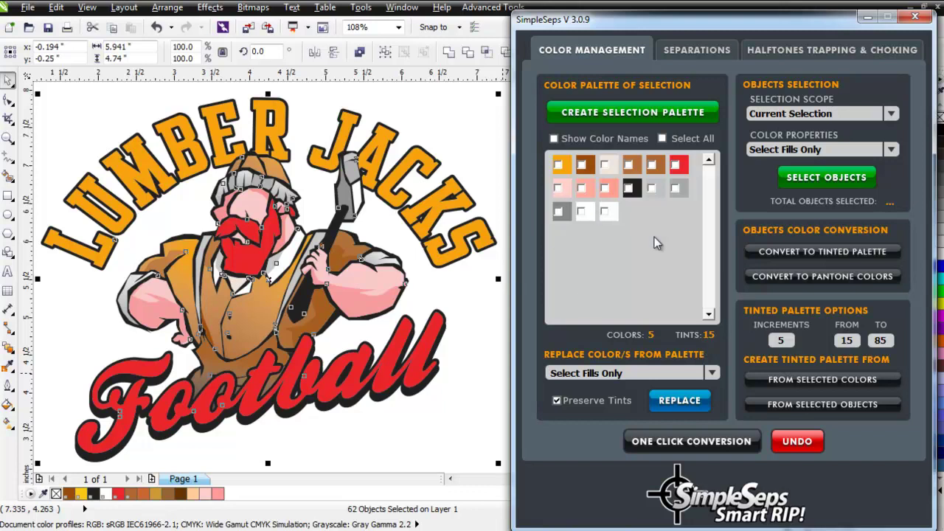
- Set Raster Type to HalfTones and enable an untinted WHITEBASE with CHOKE trap option
click(698, 50)
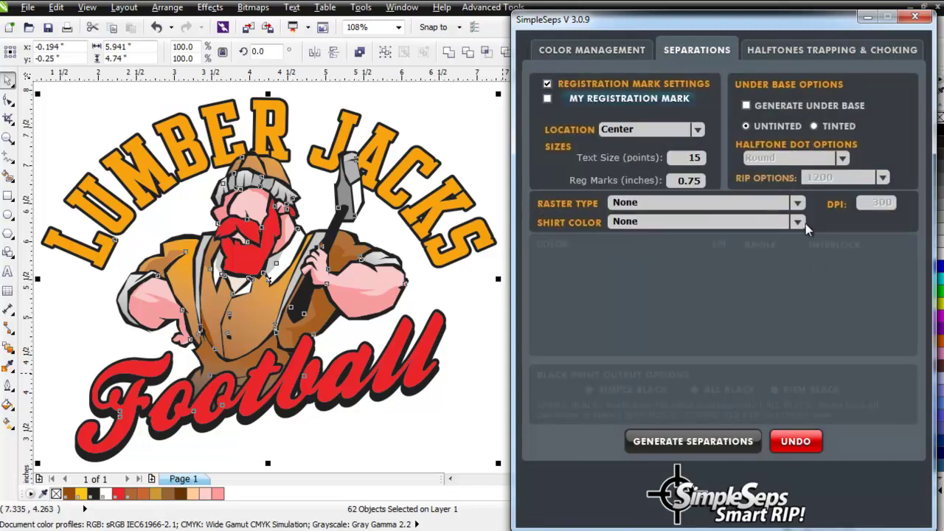
click(797, 203)
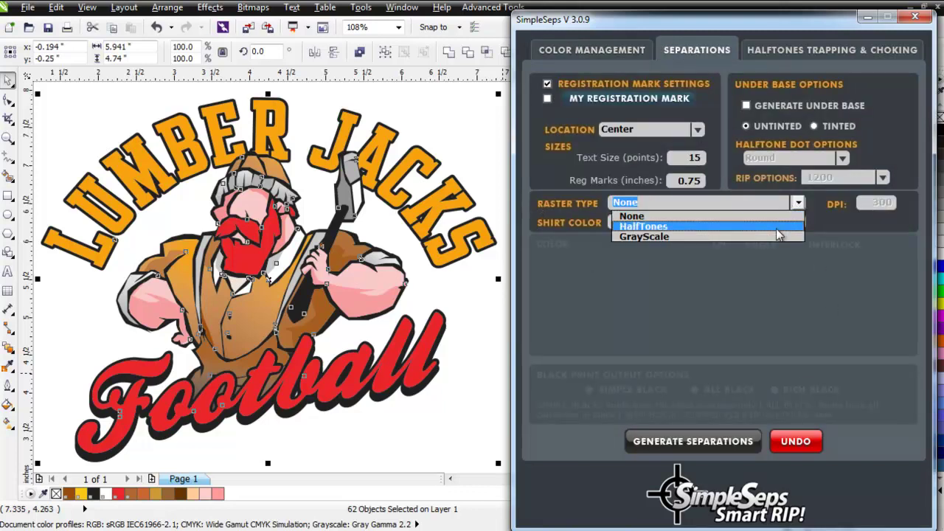
click(777, 230)
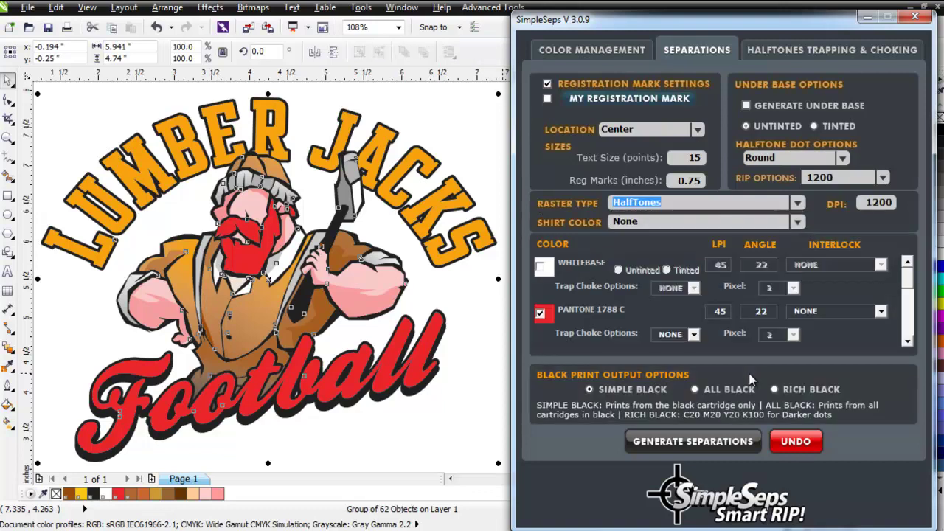
click(540, 266)
click(618, 270)
click(693, 287)
click(673, 310)
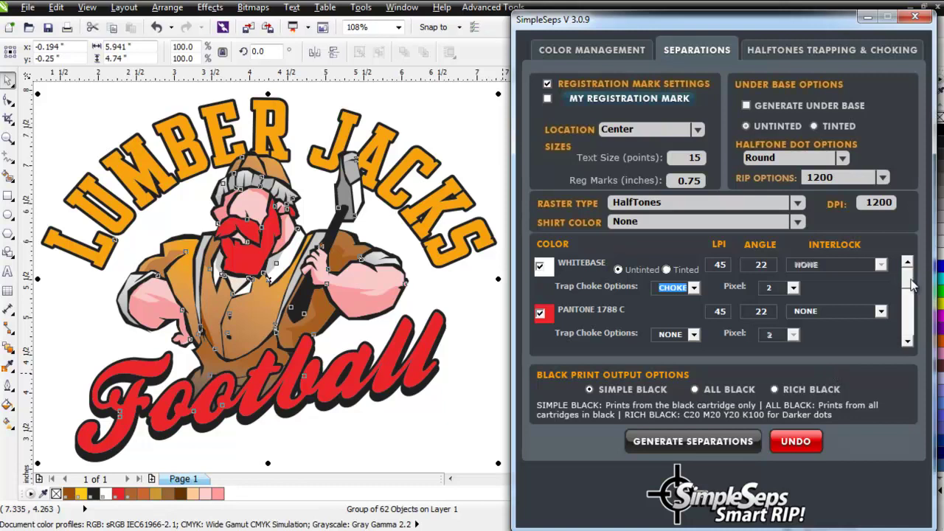
- Interlock PANTONE 137 C and Hexachrome Black C with PANTONE 1605 C, and choose All Black output
click(907, 341)
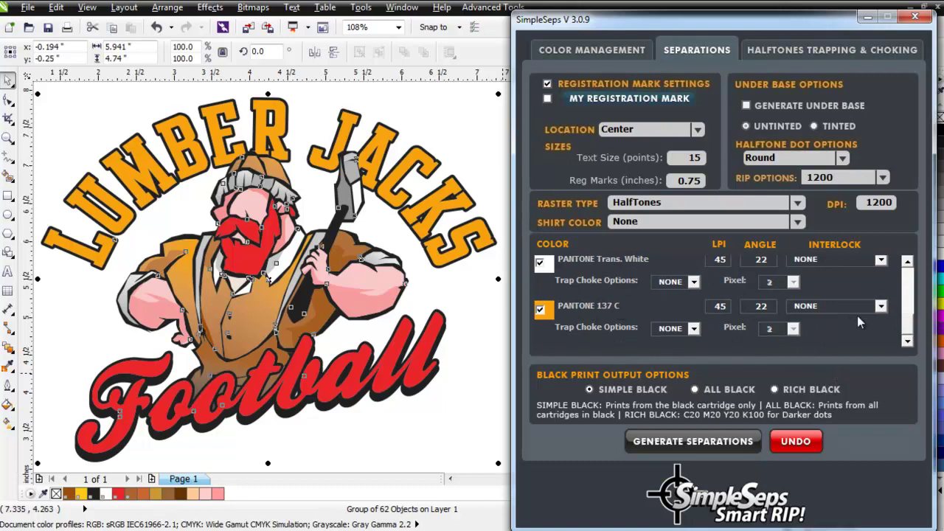
click(880, 306)
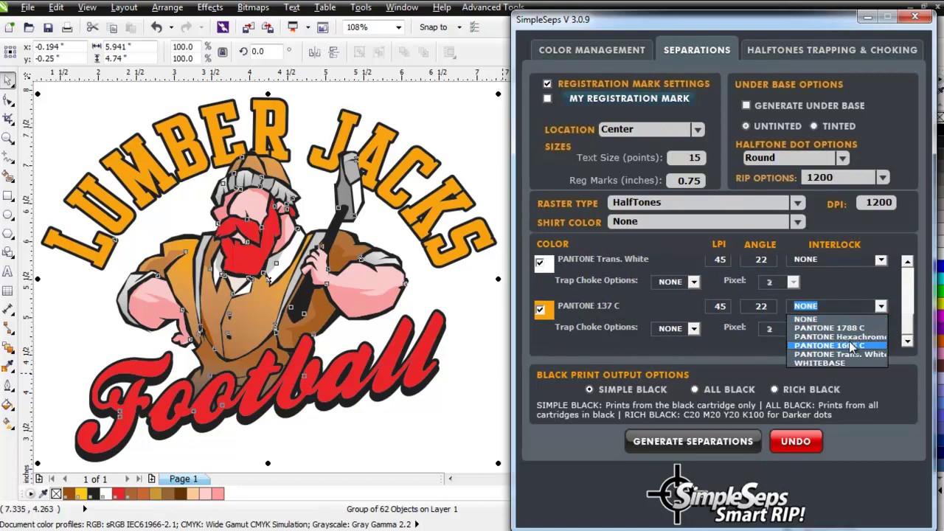
click(852, 345)
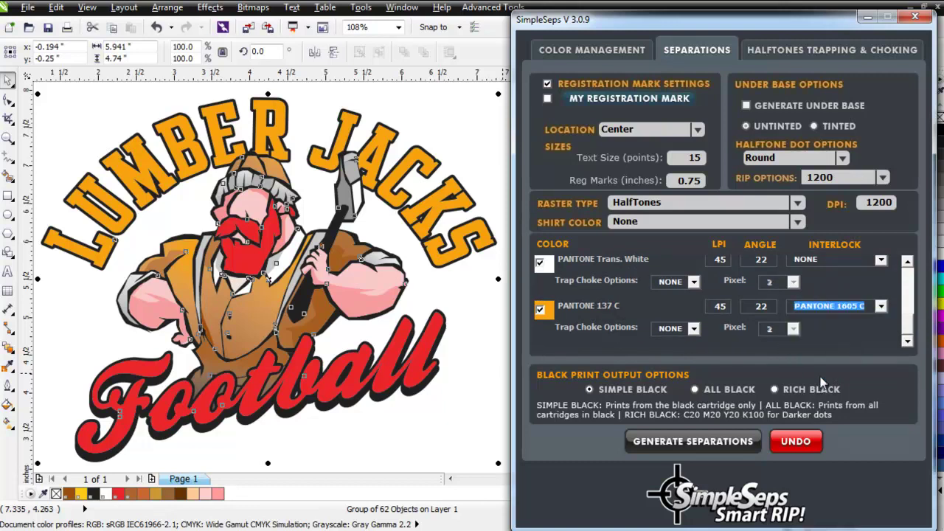
click(911, 332)
drag(913, 335, 917, 307)
click(880, 292)
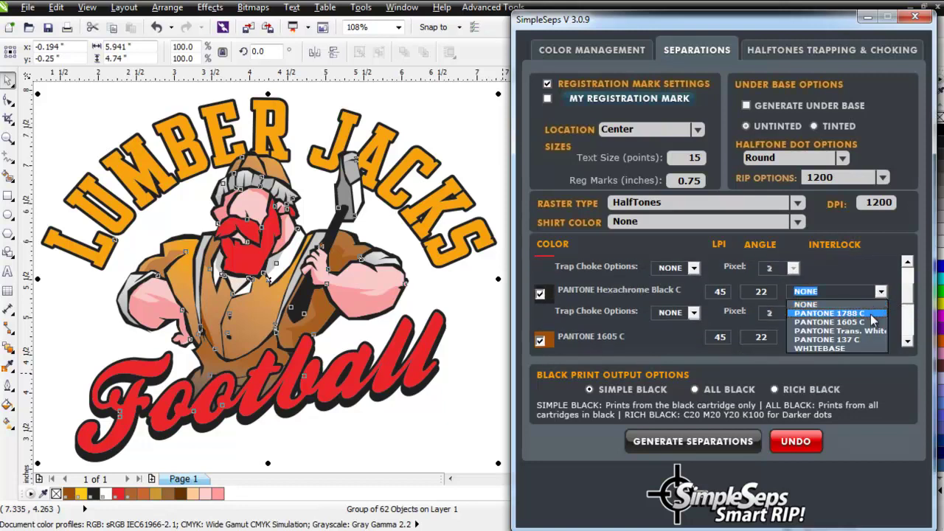
click(872, 323)
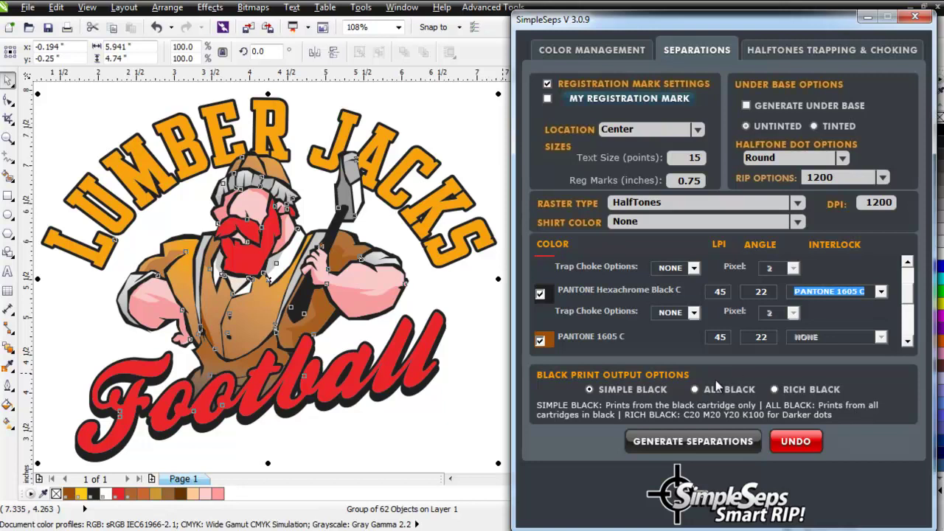
click(694, 390)
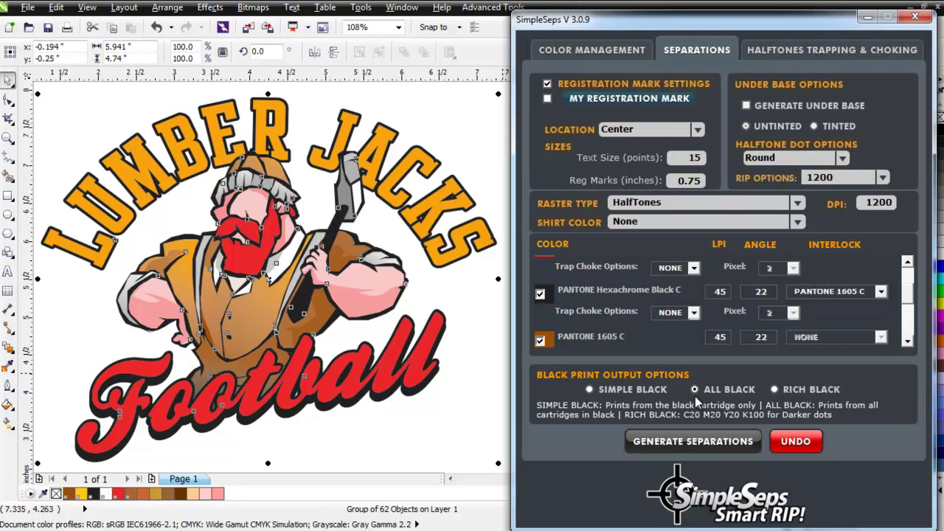
- Generate the interlocked separations, accepting both confirmations and keeping the warning enabled
click(701, 442)
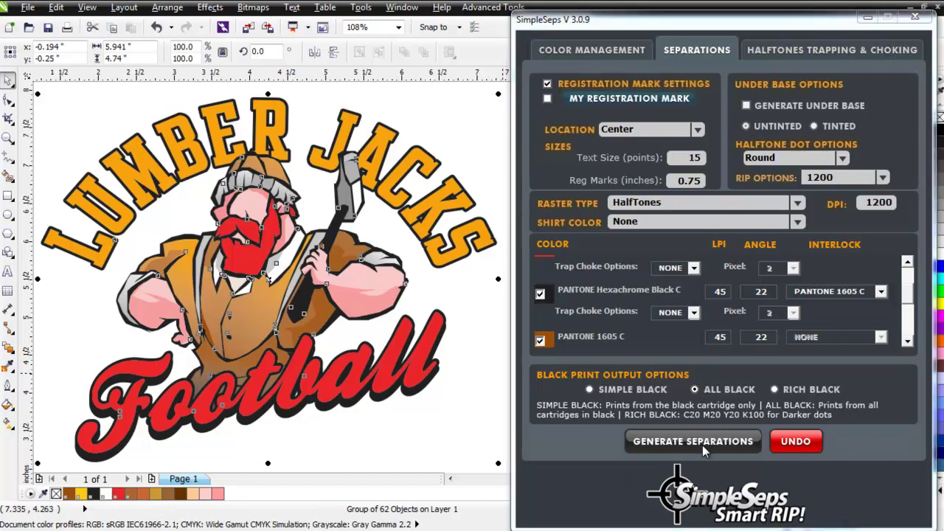
click(534, 301)
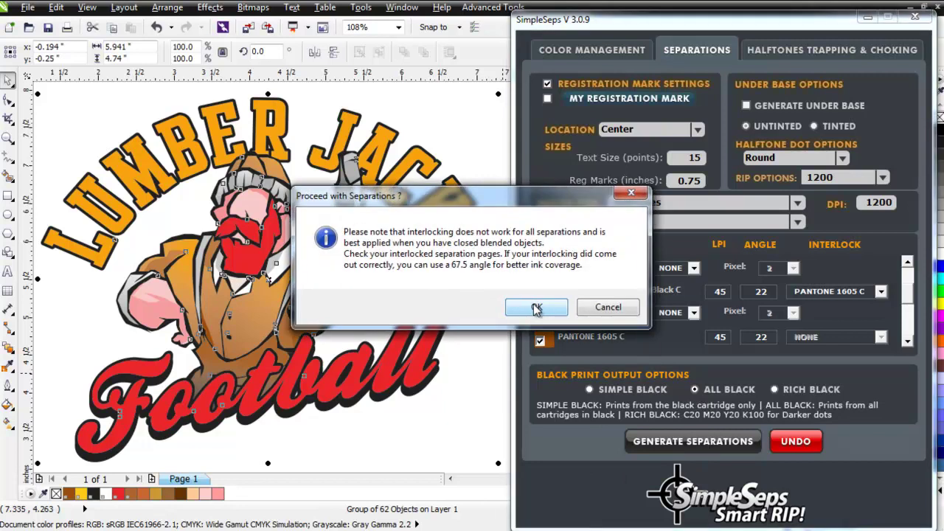
click(535, 308)
click(520, 297)
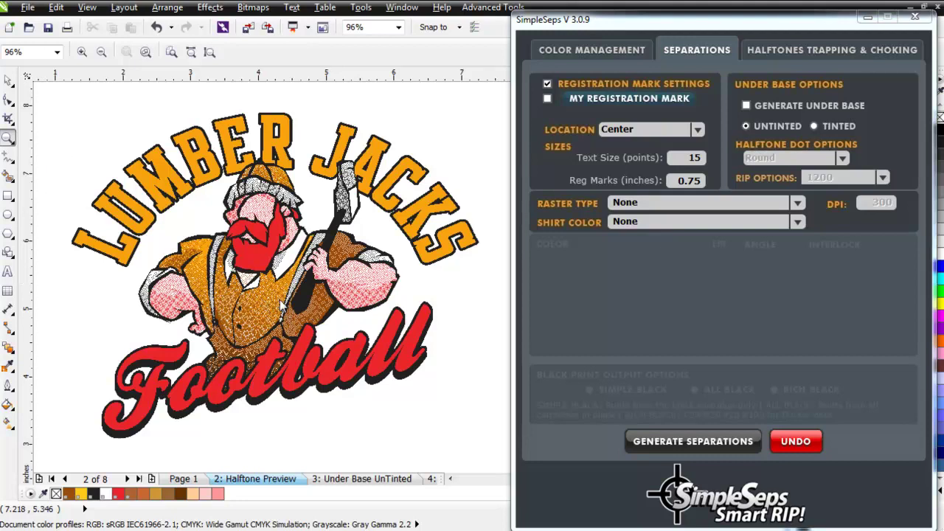
- Zoom in on the vest to inspect the halftone dots on the Halftone Preview page
scroll(324, 362, up, 4)
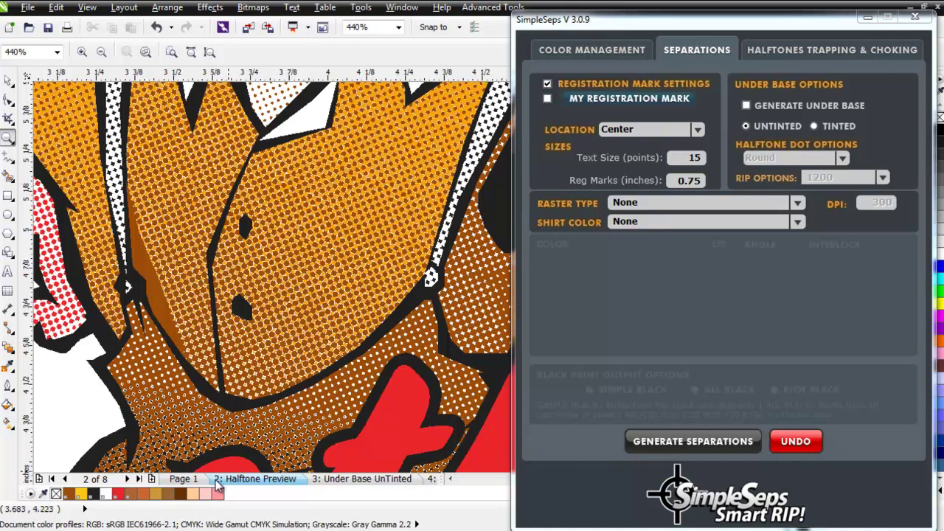
- From Page 1, regenerate HalfTones separations without interlocking and turn off the repeat warning
click(183, 480)
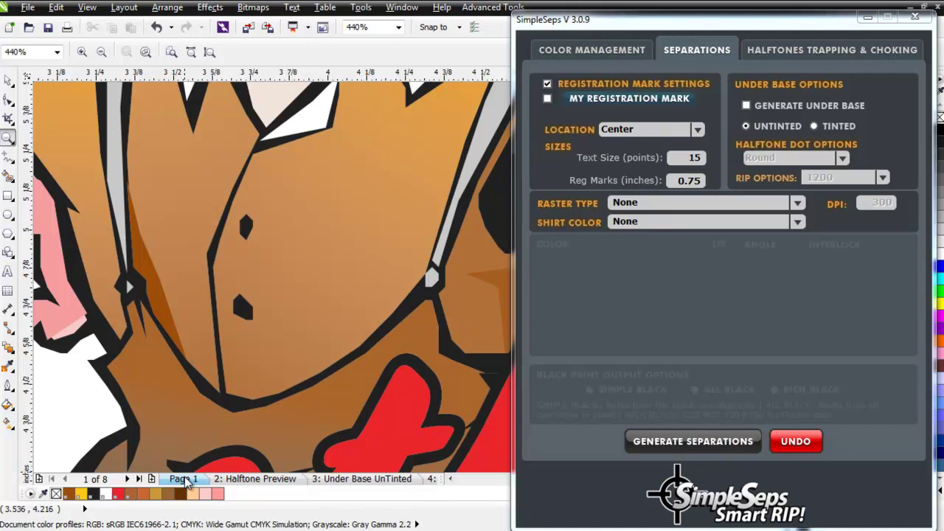
click(798, 203)
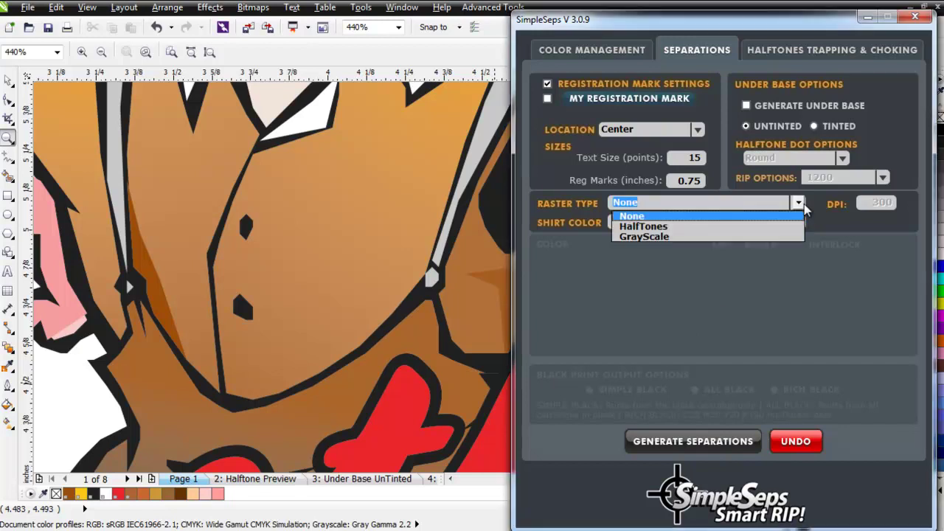
click(770, 225)
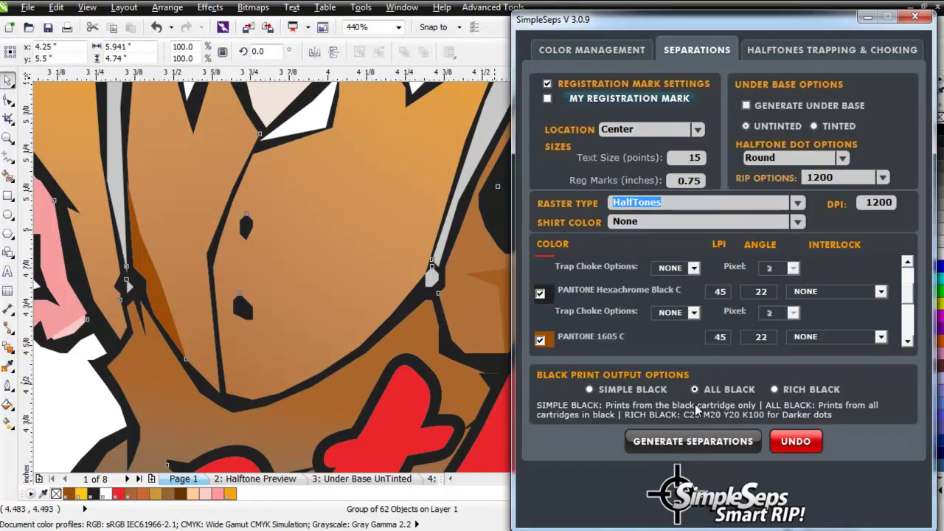
click(684, 443)
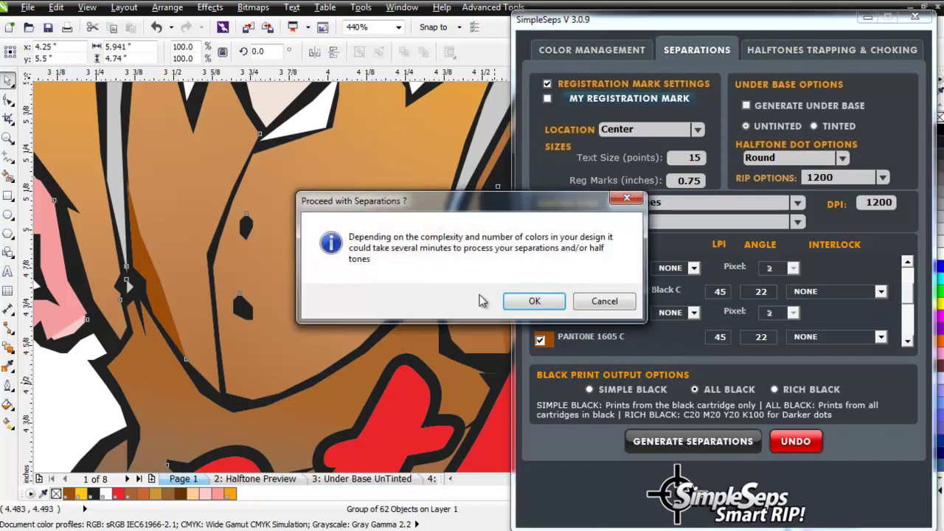
click(520, 301)
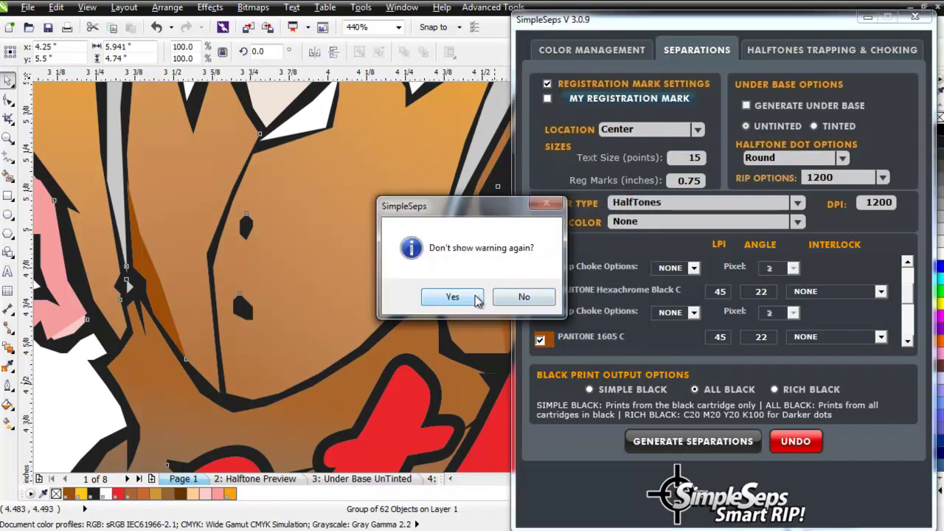
click(476, 296)
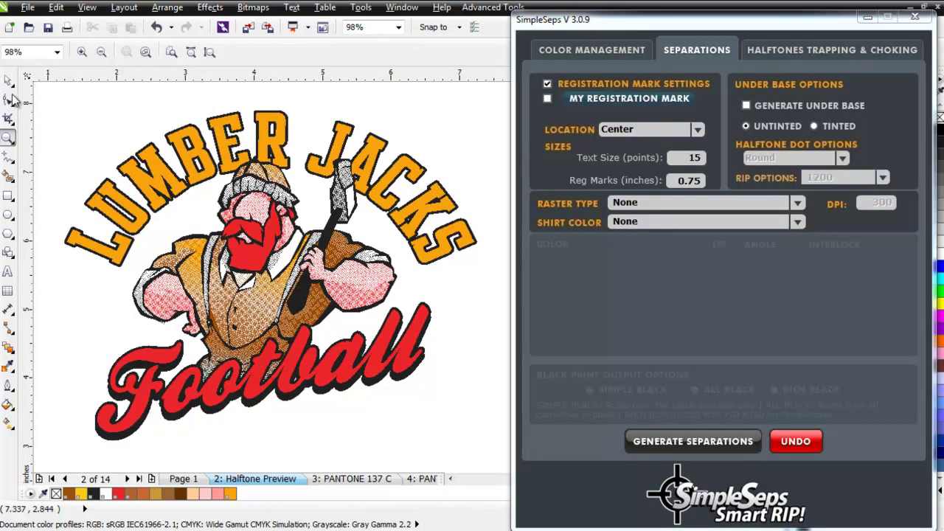
- Copy the halftone preview logo onto the desktop left of the page
click(9, 77)
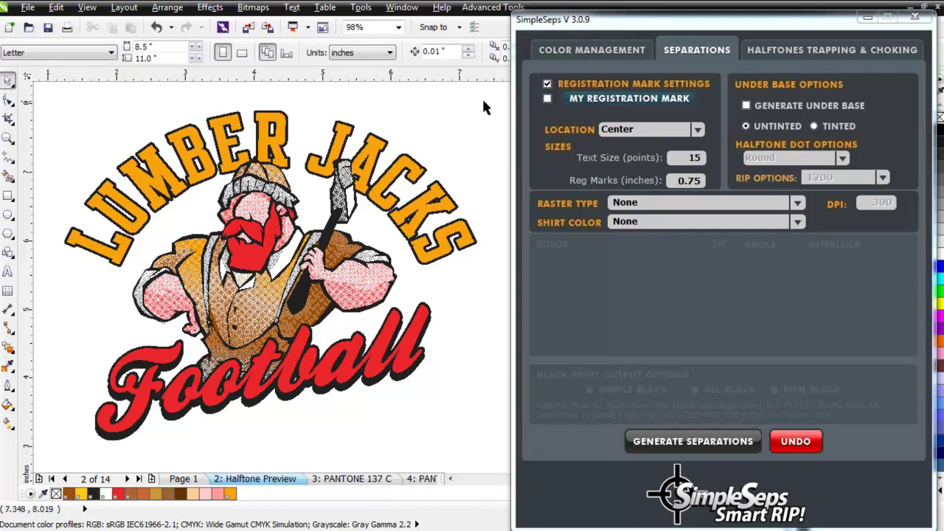
drag(497, 103, 41, 476)
scroll(253, 366, down, 2)
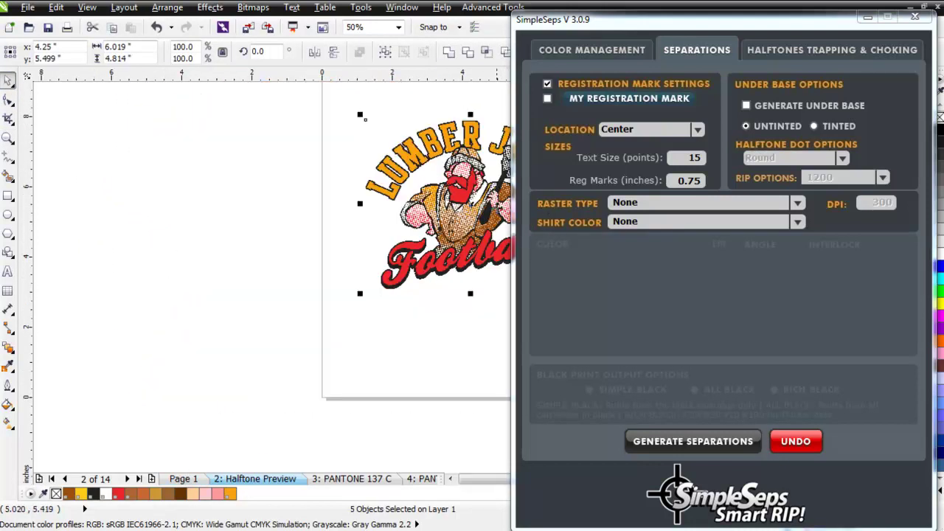
drag(415, 266, 152, 258)
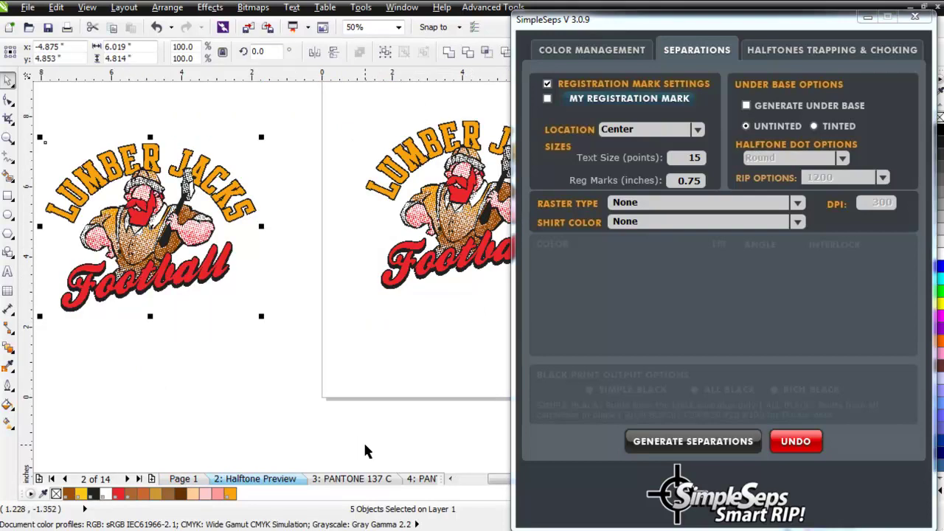
- Page through to Under Base UnTinted, then place another halftone preview logo copy lower left
click(127, 480)
click(127, 481)
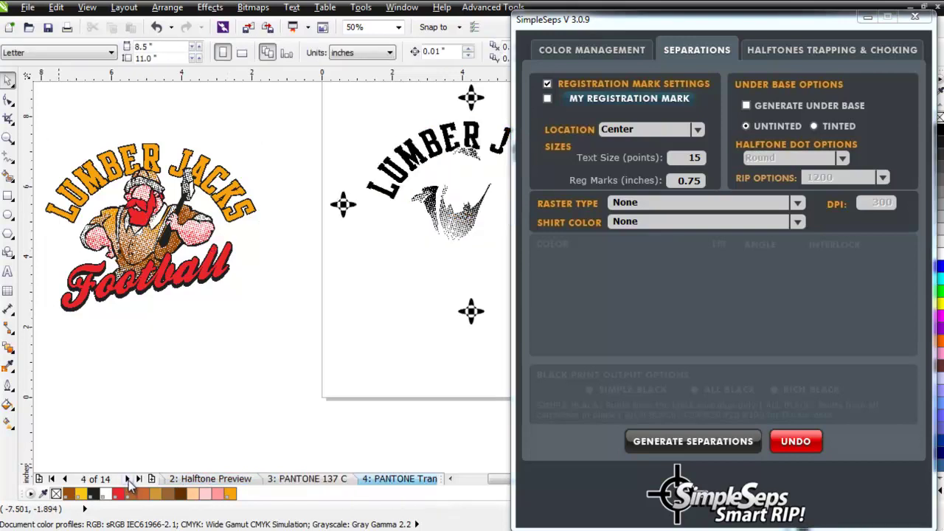
click(127, 480)
click(127, 481)
click(127, 480)
click(128, 480)
click(128, 480)
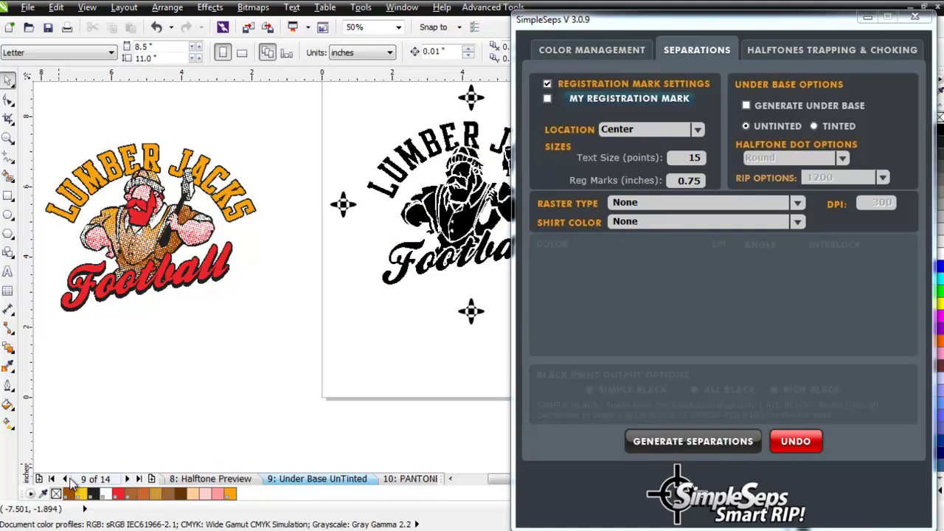
click(65, 479)
drag(347, 100, 479, 308)
drag(504, 244, 167, 437)
key(Escape)
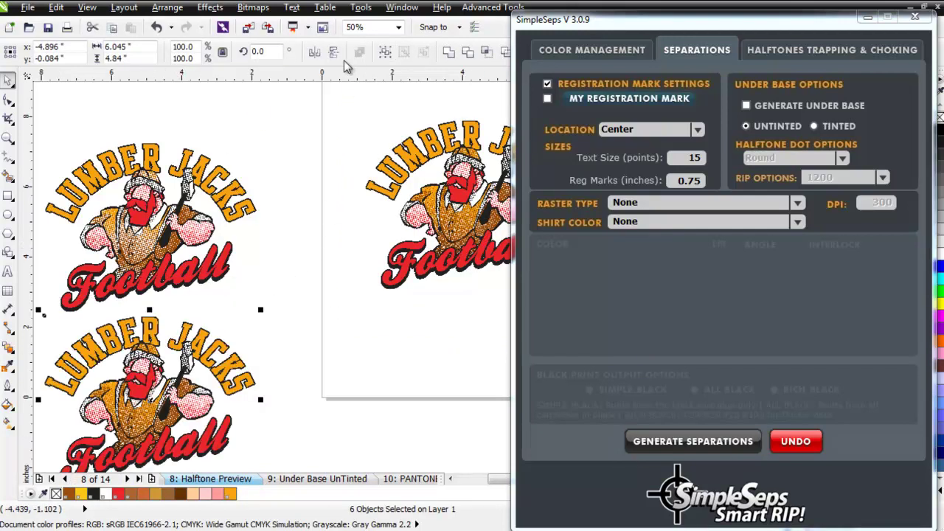
click(381, 50)
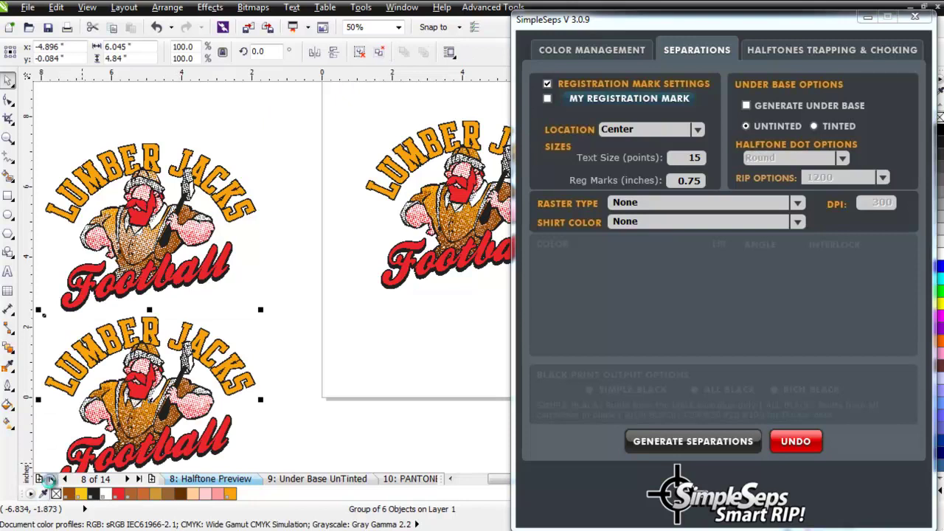
- On Page 1, group the original logo's five objects
click(39, 479)
drag(298, 111, 58, 347)
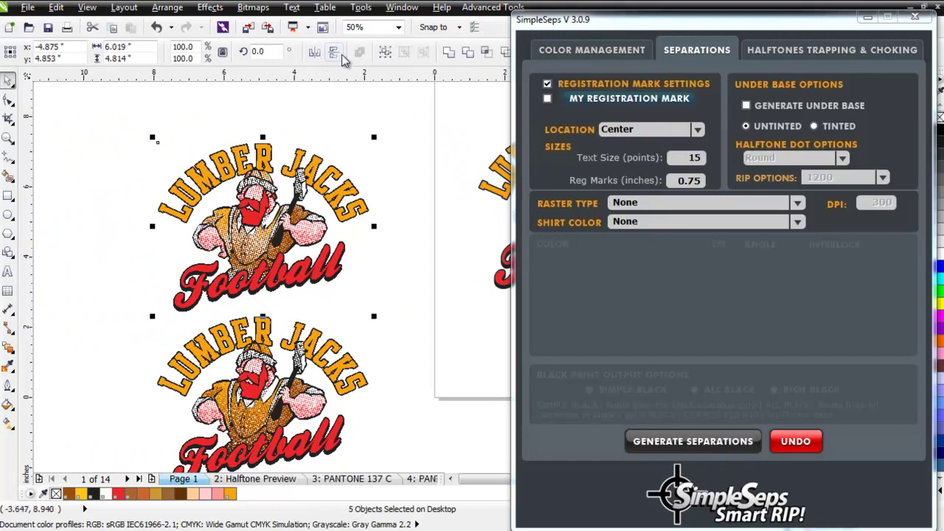
click(385, 52)
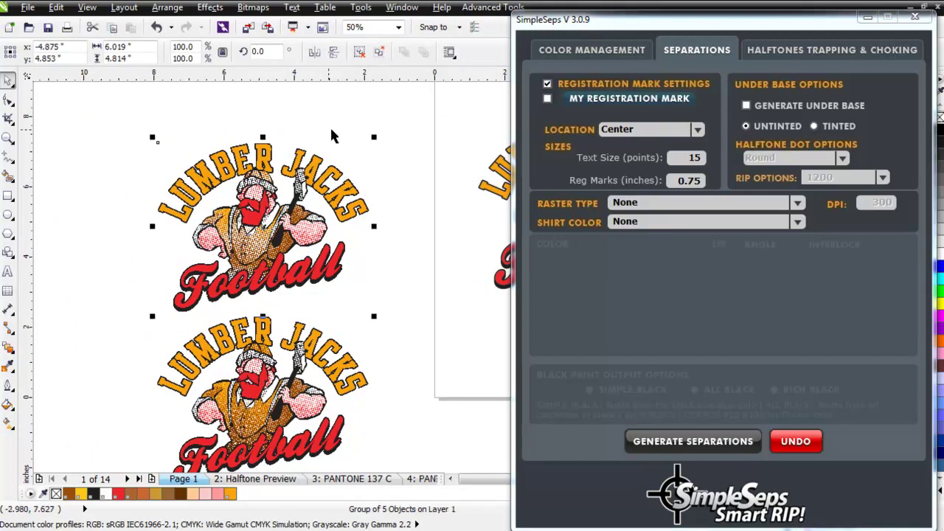
- Minimize SimpleSeps and try converting the halftone copy to a bitmap, hitting a non-printable layer error
click(867, 16)
click(253, 6)
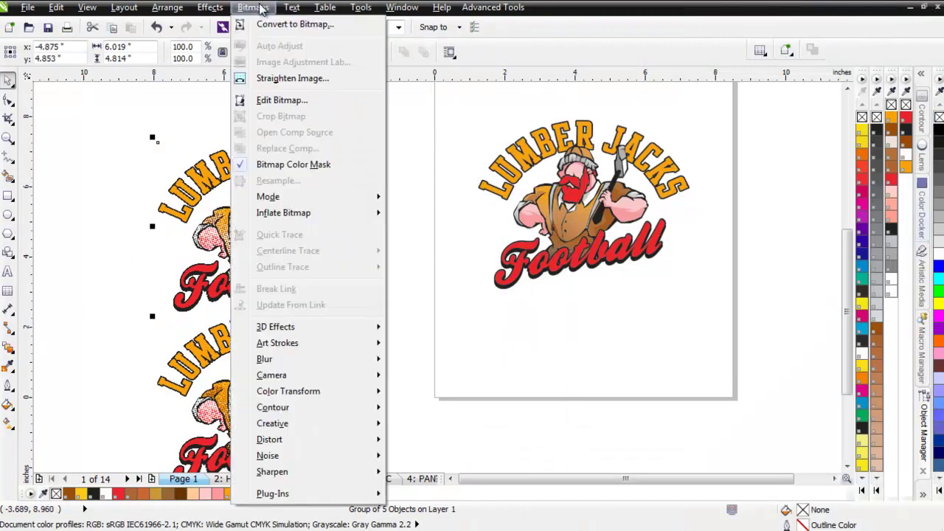
click(266, 23)
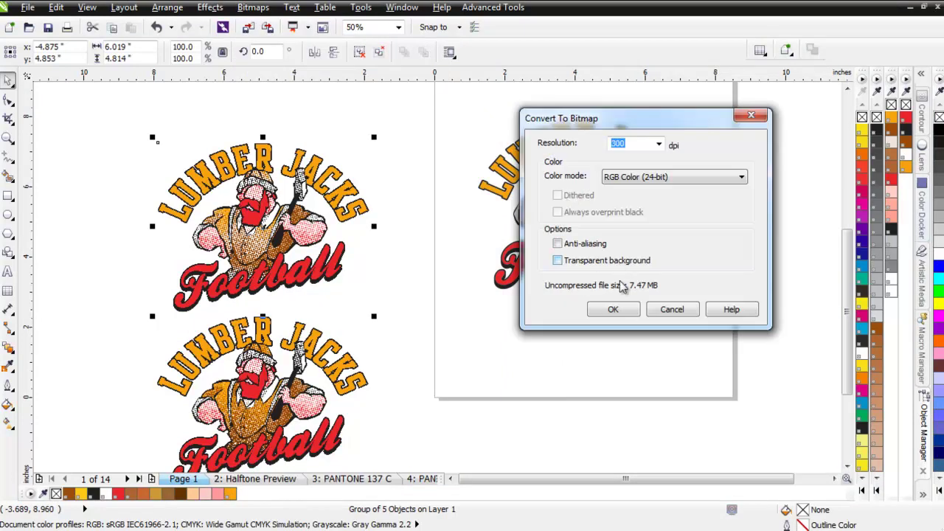
click(620, 308)
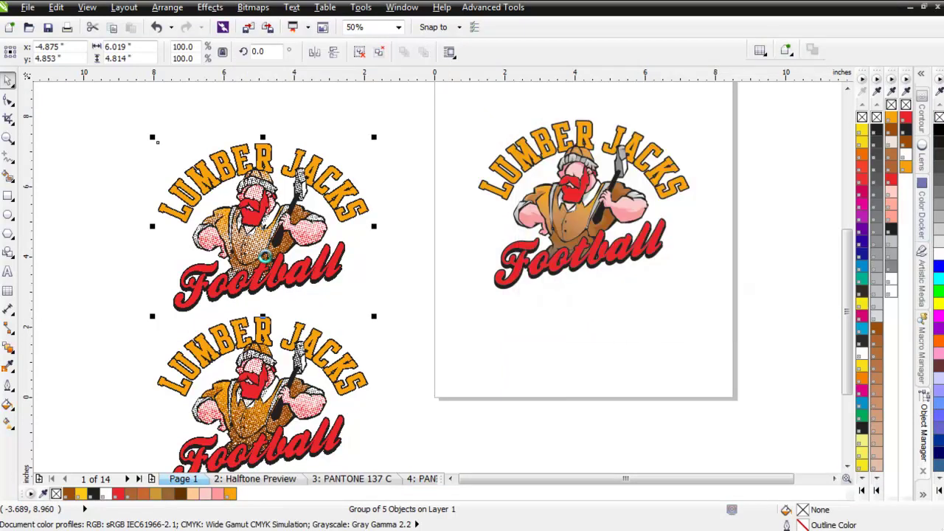
drag(410, 303, 106, 469)
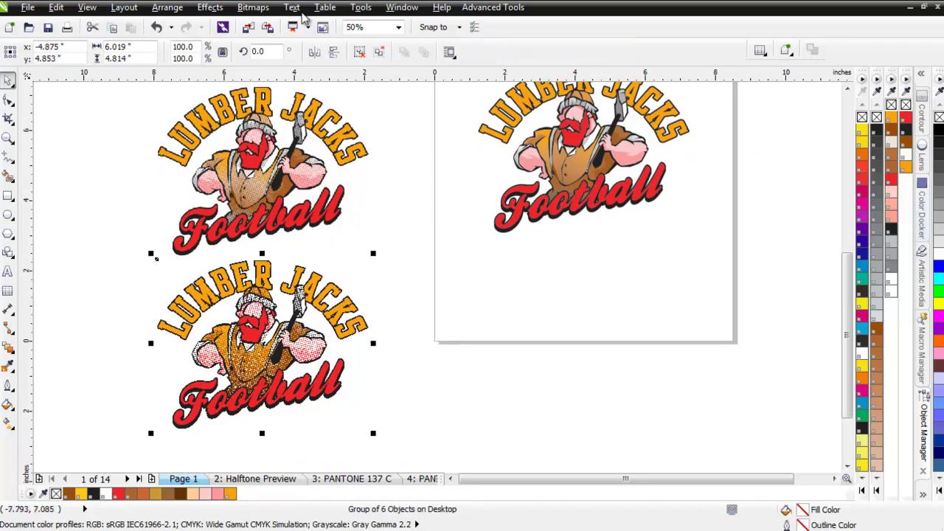
click(253, 9)
click(260, 24)
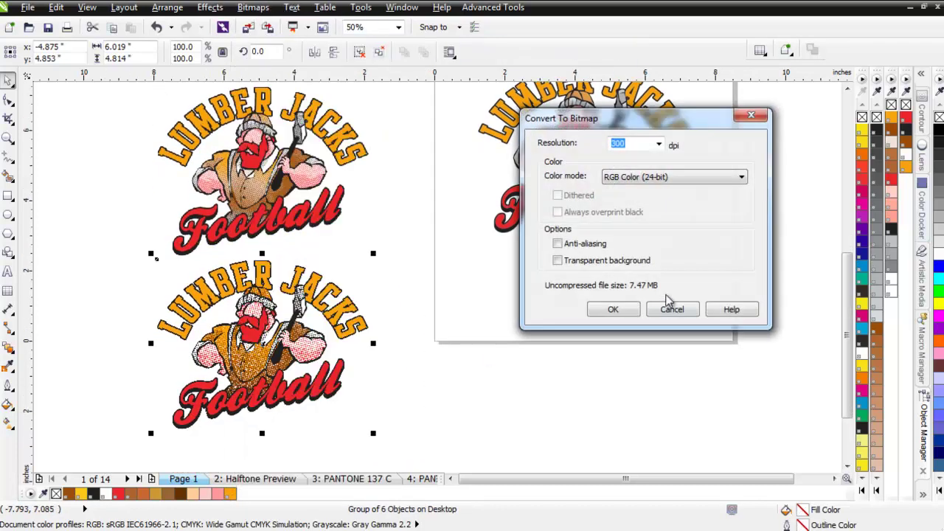
click(611, 310)
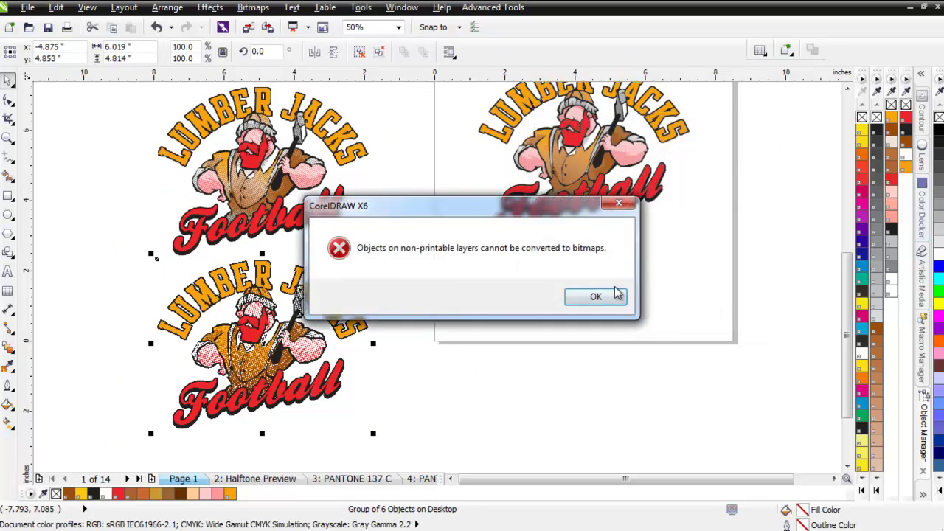
click(607, 297)
- Ungroup and regroup the copy onto Layer 1, then convert it to a 300 dpi RGB bitmap
click(379, 52)
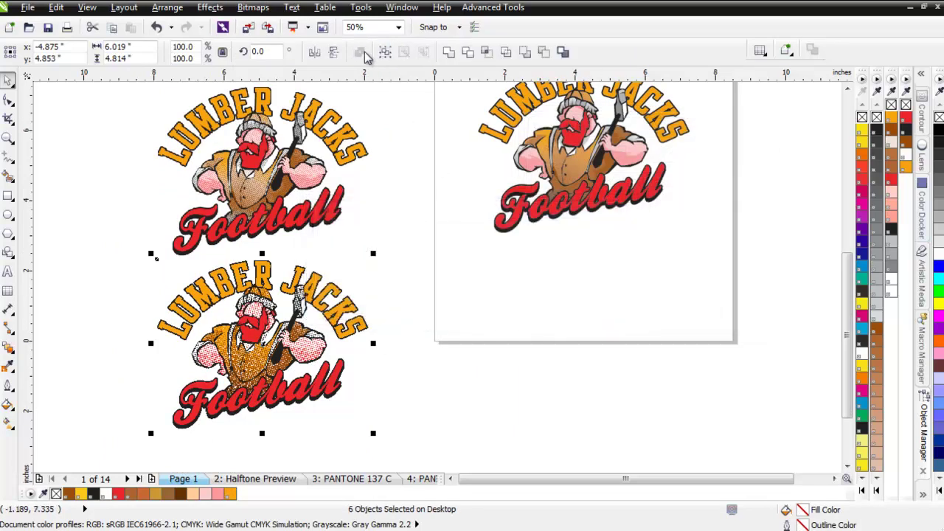
click(379, 51)
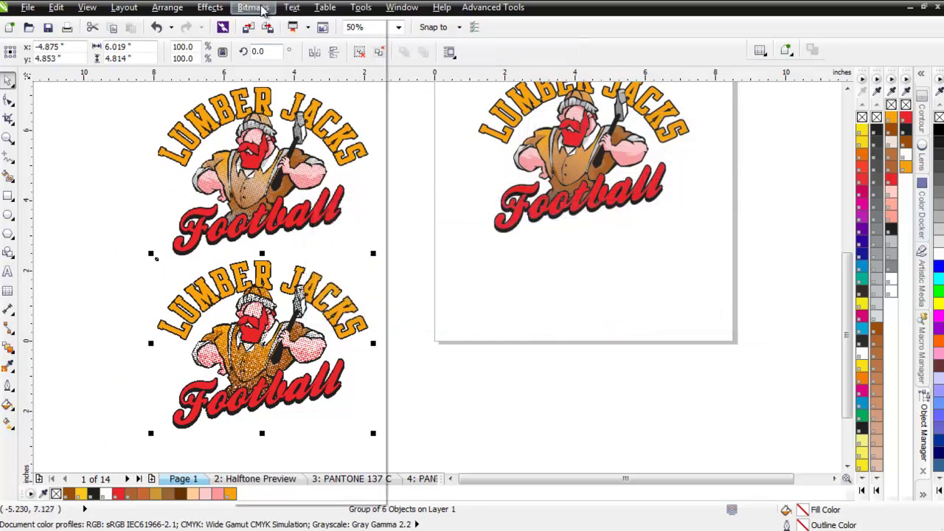
click(258, 8)
click(295, 24)
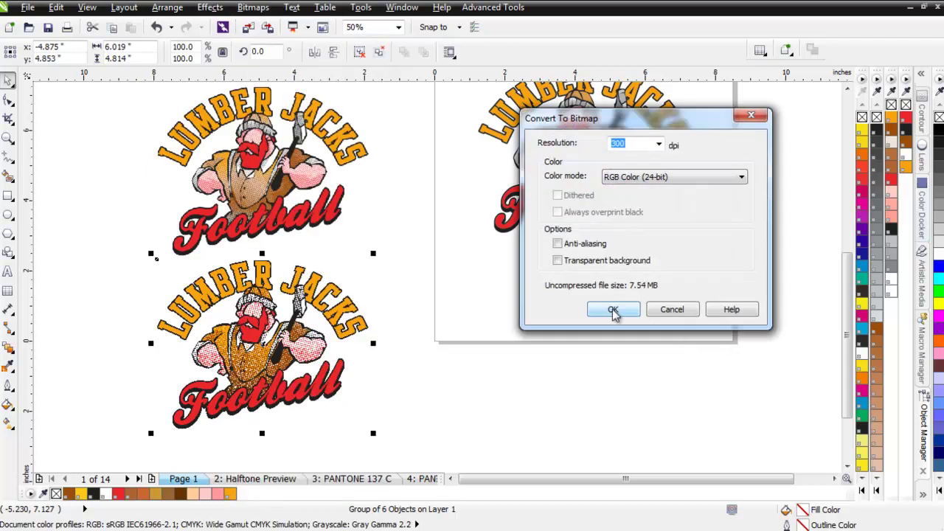
click(611, 307)
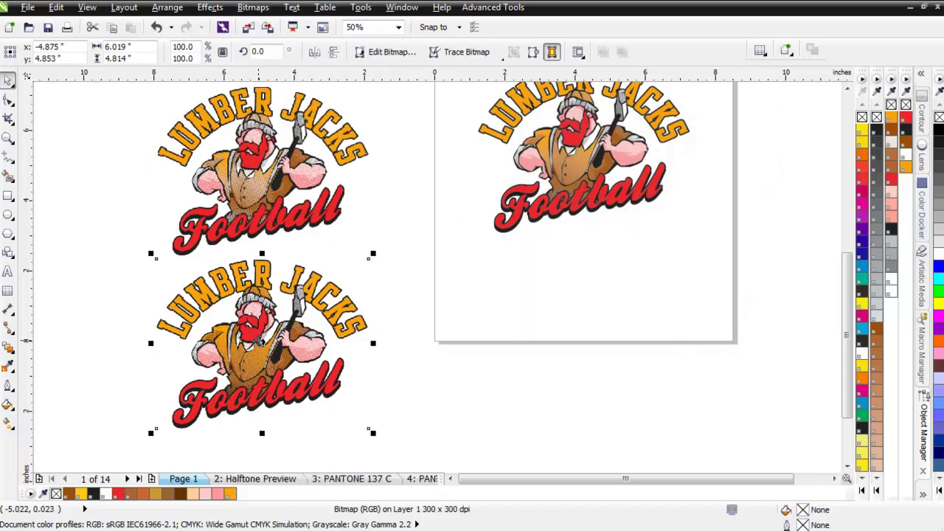
- Move the halftone bitmap beside the colour logos, compare the dots up close, then zoom back to 50%
drag(261, 377, 417, 306)
scroll(435, 274, up, 2)
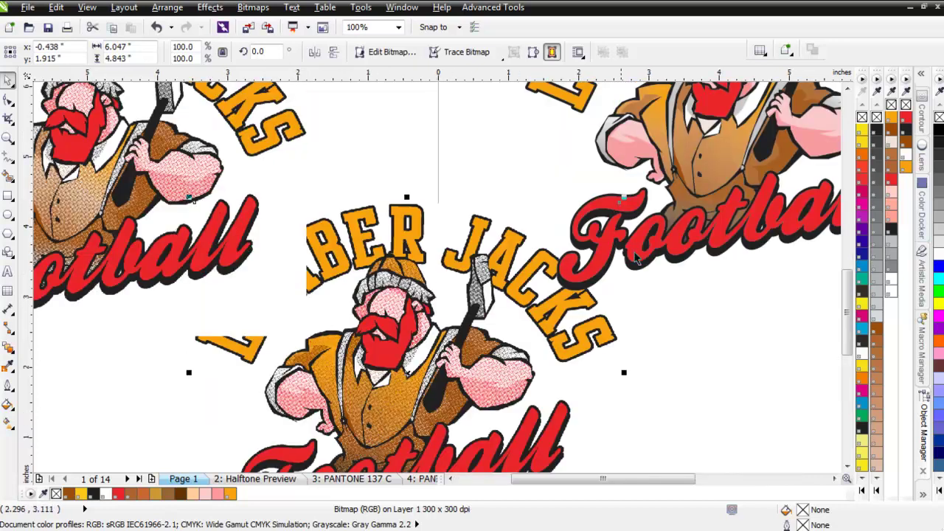
scroll(323, 435, down, 2)
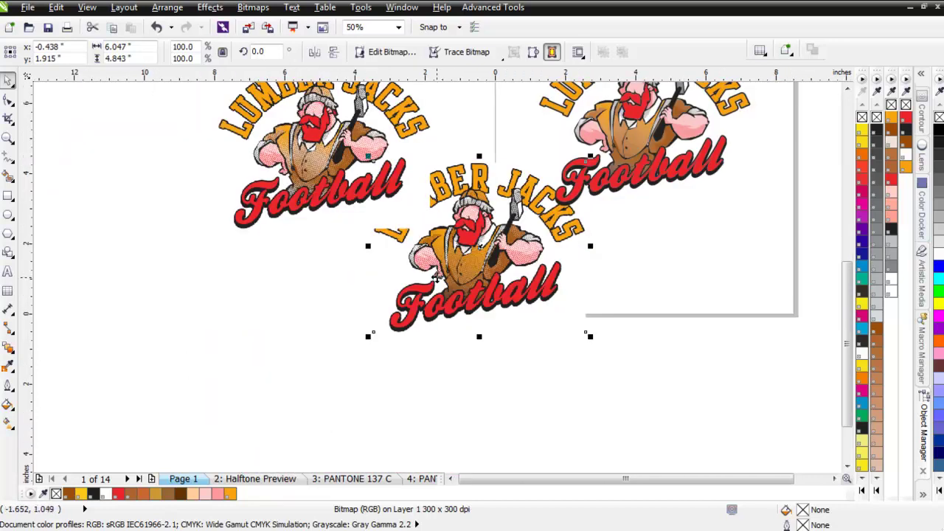
scroll(411, 228, up, 2)
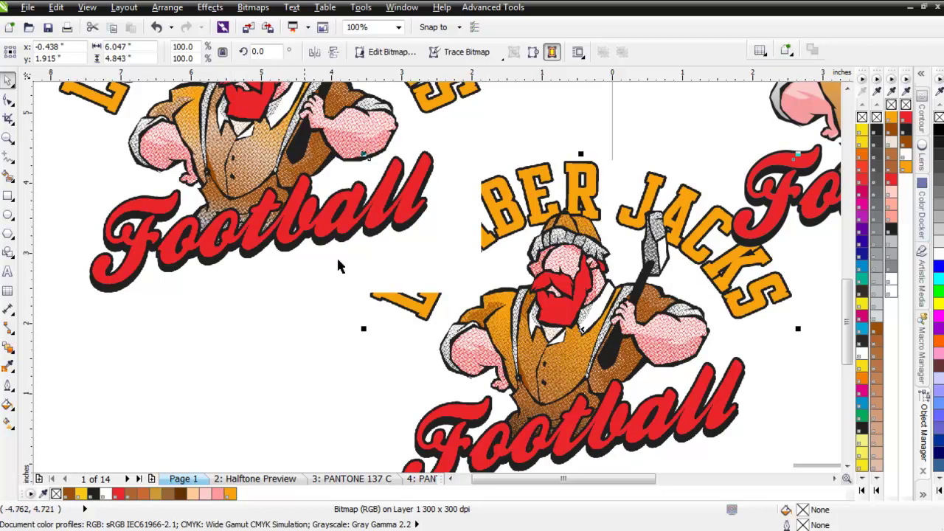
key(F3)
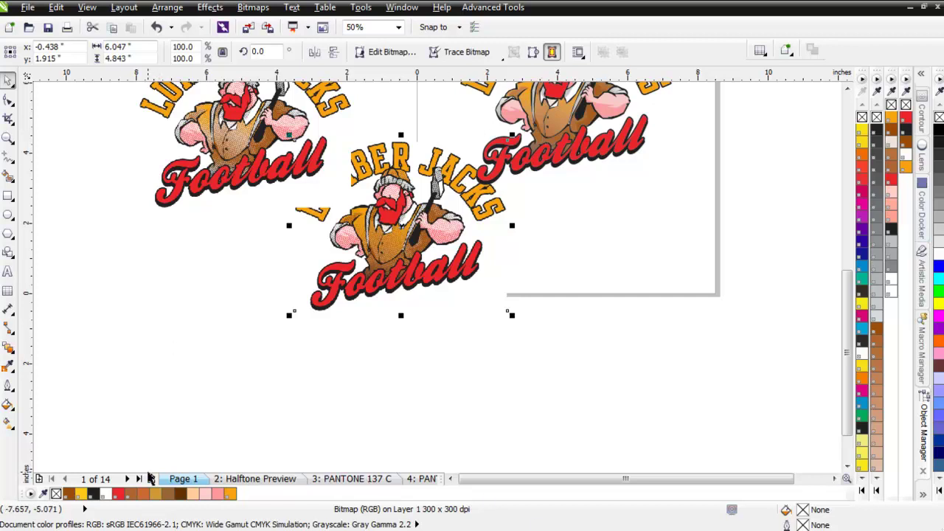
- Copy the Under Base UnTinted artwork and paste it over the logo on the Halftone Preview page
click(128, 478)
click(129, 479)
click(128, 479)
click(128, 479)
click(129, 478)
click(128, 479)
click(128, 479)
click(128, 479)
scroll(848, 88, up, 3)
click(599, 213)
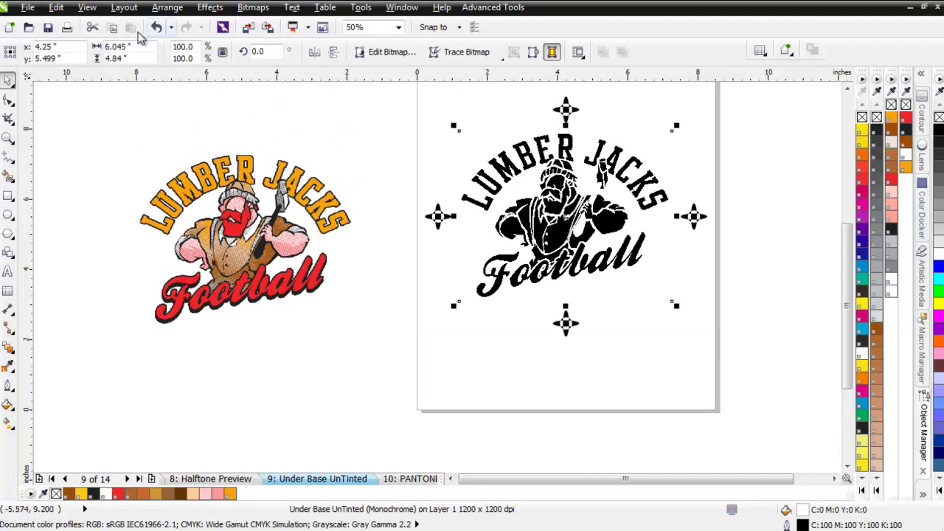
click(224, 480)
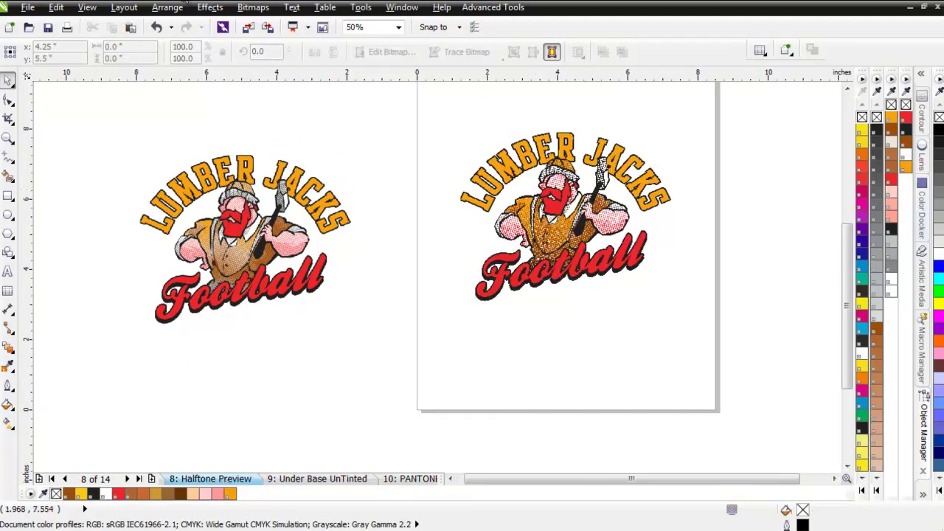
click(130, 28)
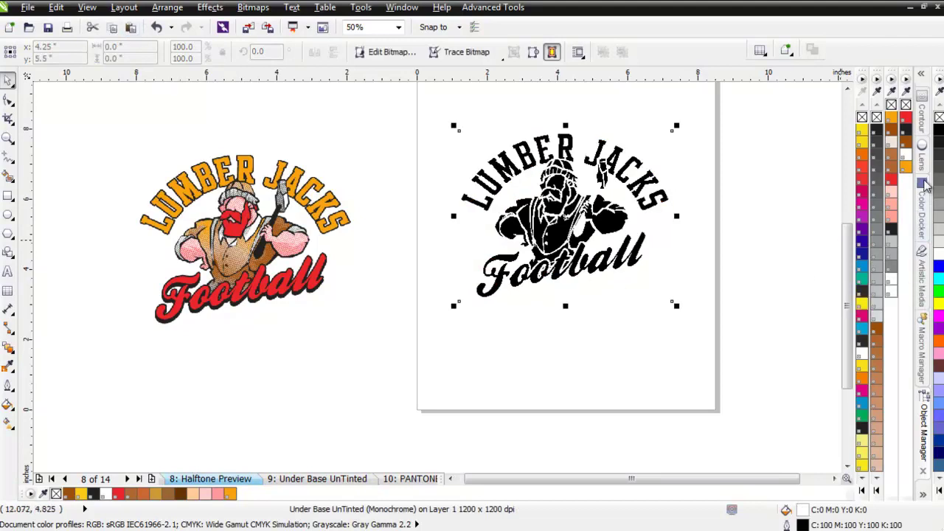
- Tint the pasted under base cyan with no background fill and zoom in to 200%
right_click(938, 278)
click(938, 116)
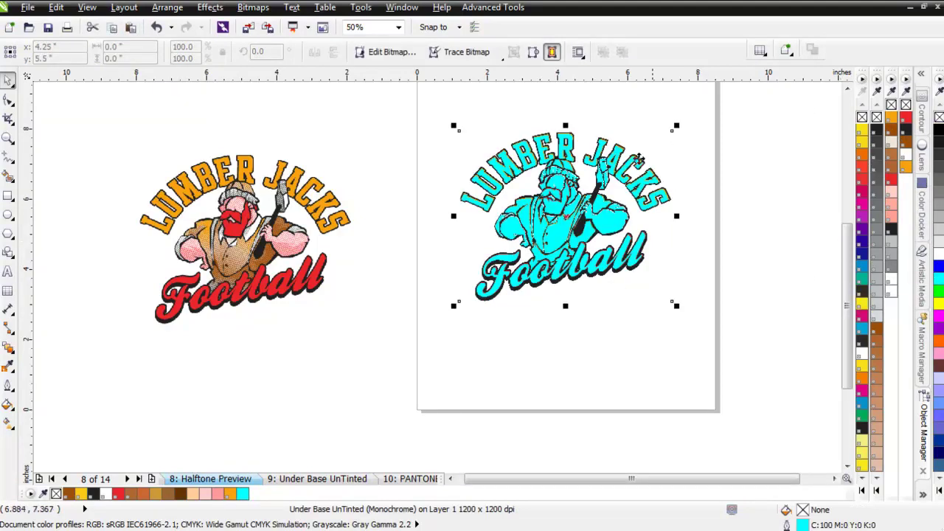
scroll(577, 204, up, 1)
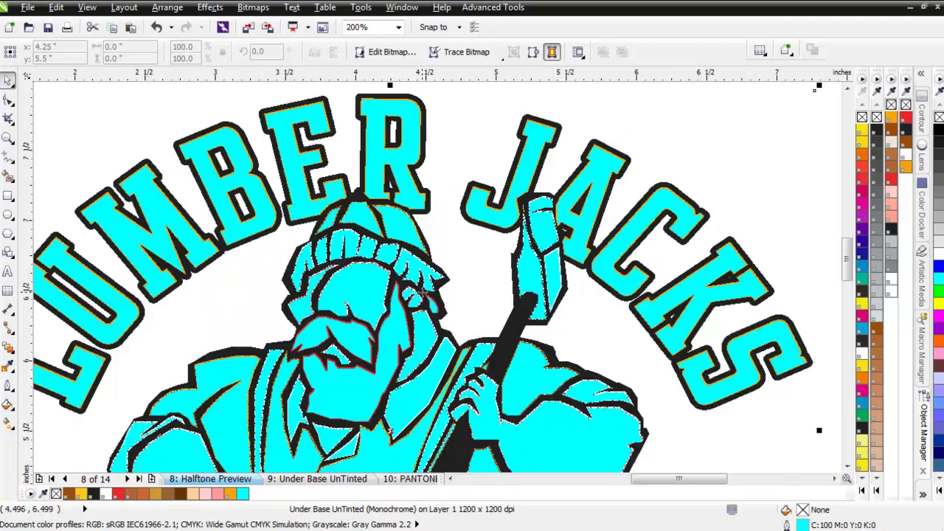
scroll(423, 292, up, 1)
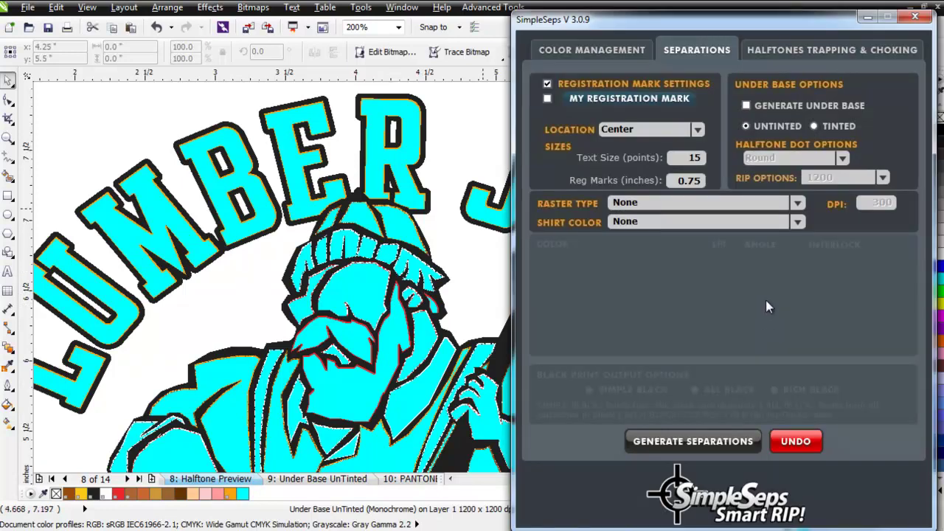
- Show the SimpleSeps halftone settings: 1200 DPI, angle 22, 45 LPI, Round dots, Simple Black
click(840, 46)
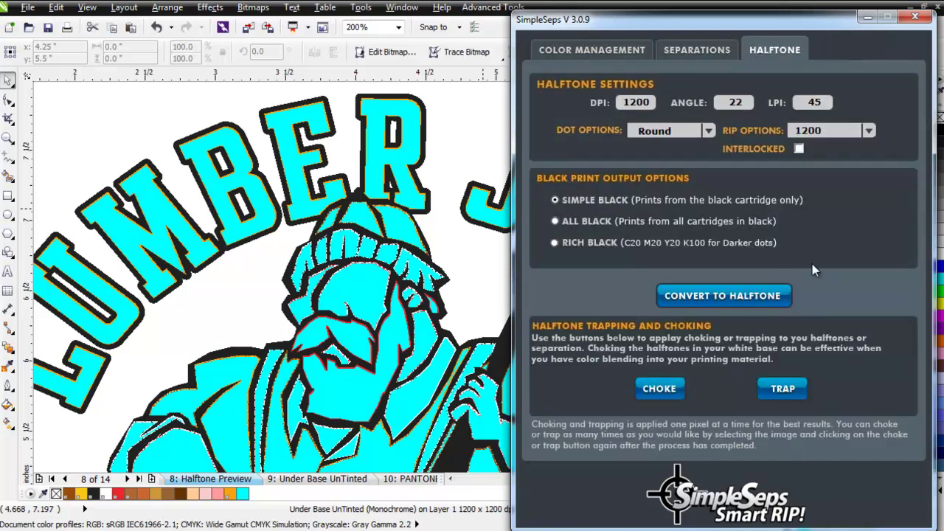